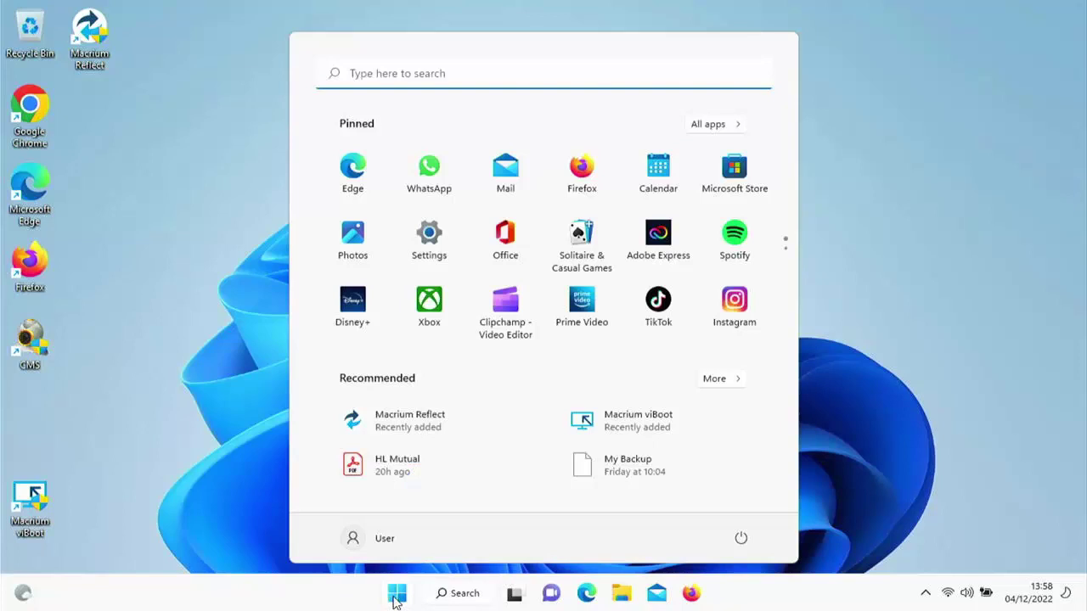
Open Microsoft Store, search for acrobat and open the Adobe Acrobat Reader DC app page
text(store)
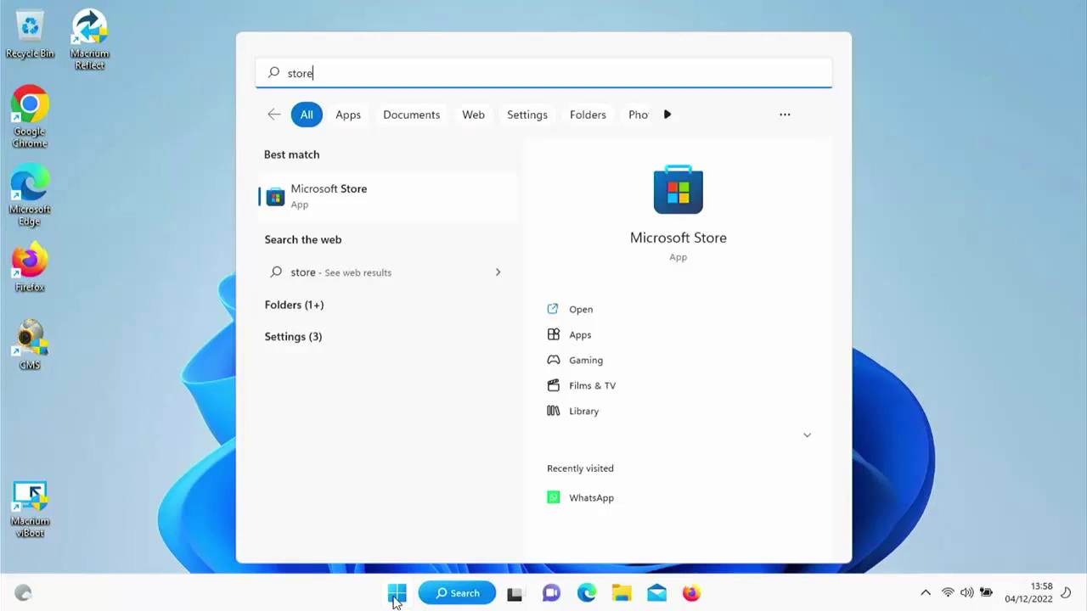
click(326, 204)
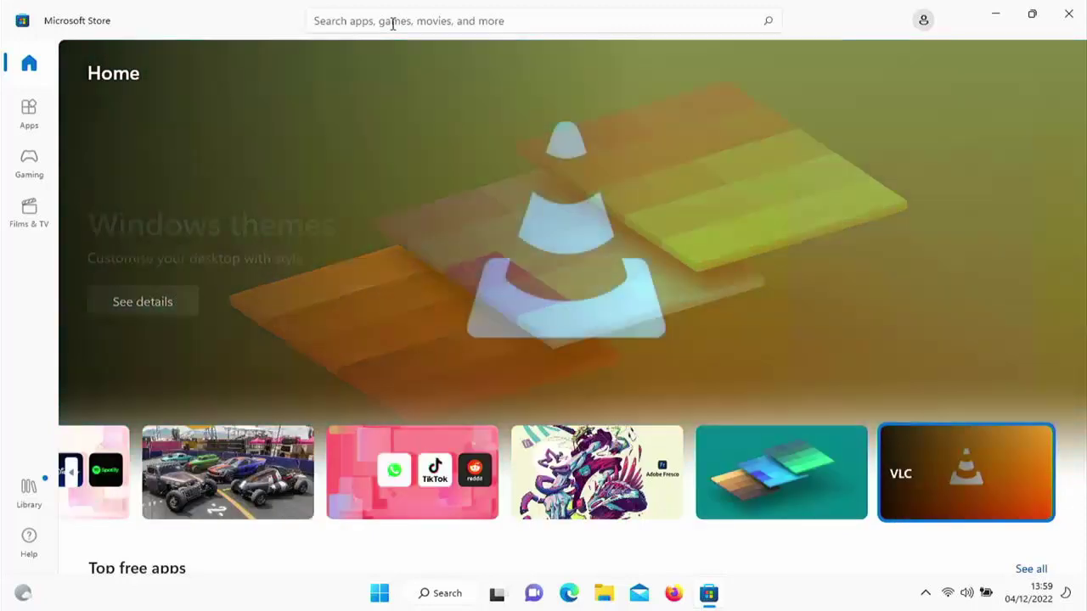
click(393, 24)
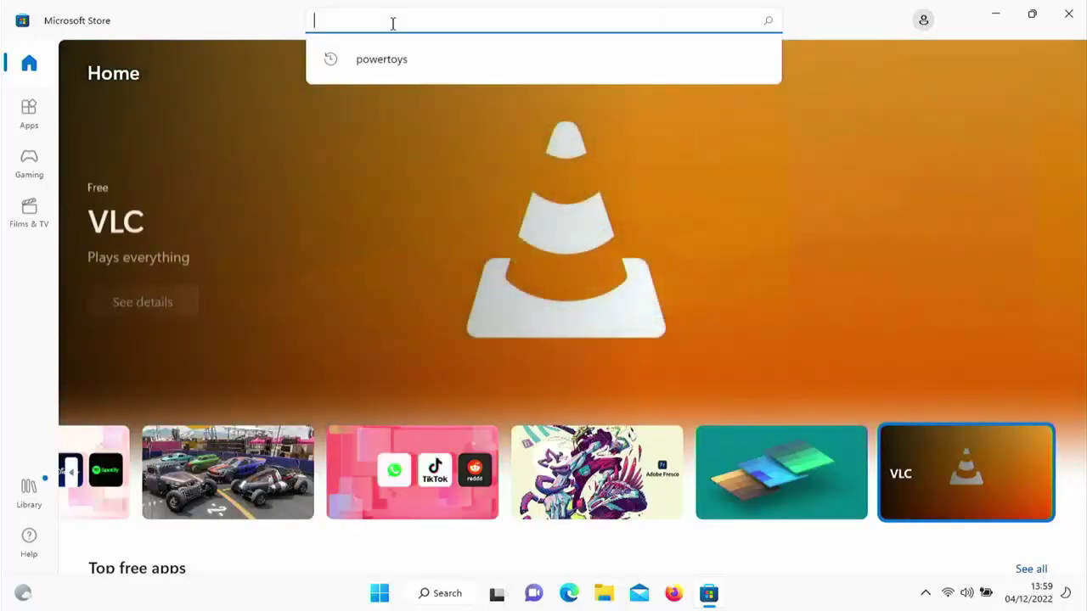
text(a)
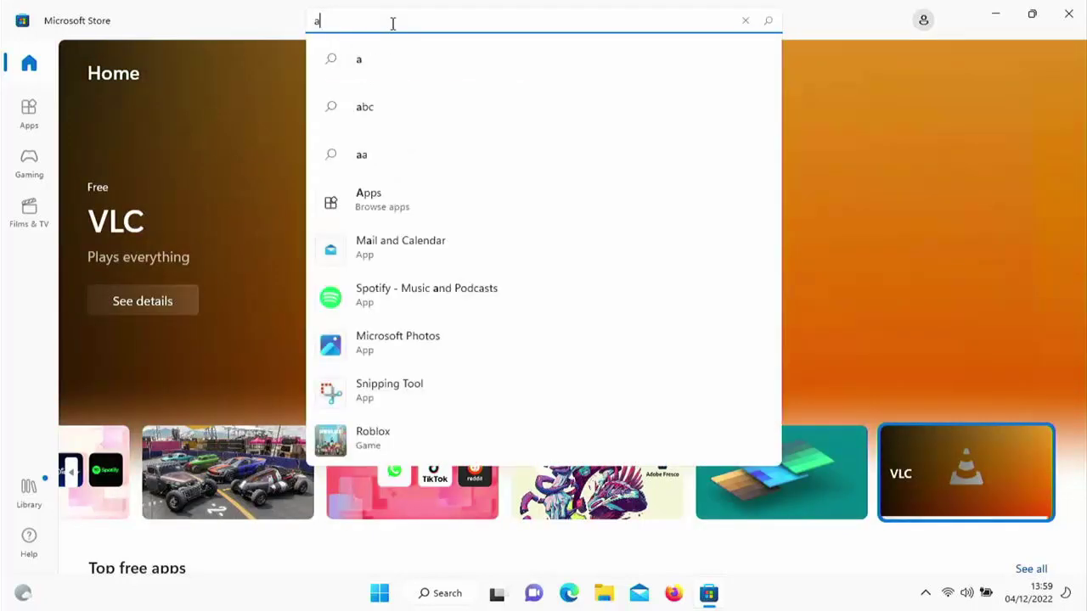
text(crobat)
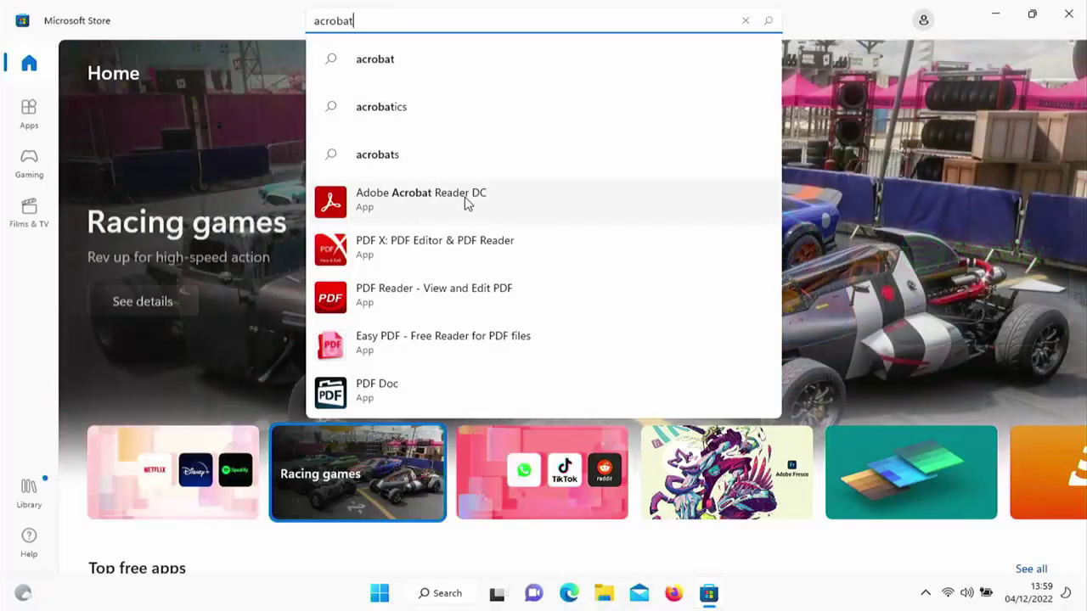
click(422, 203)
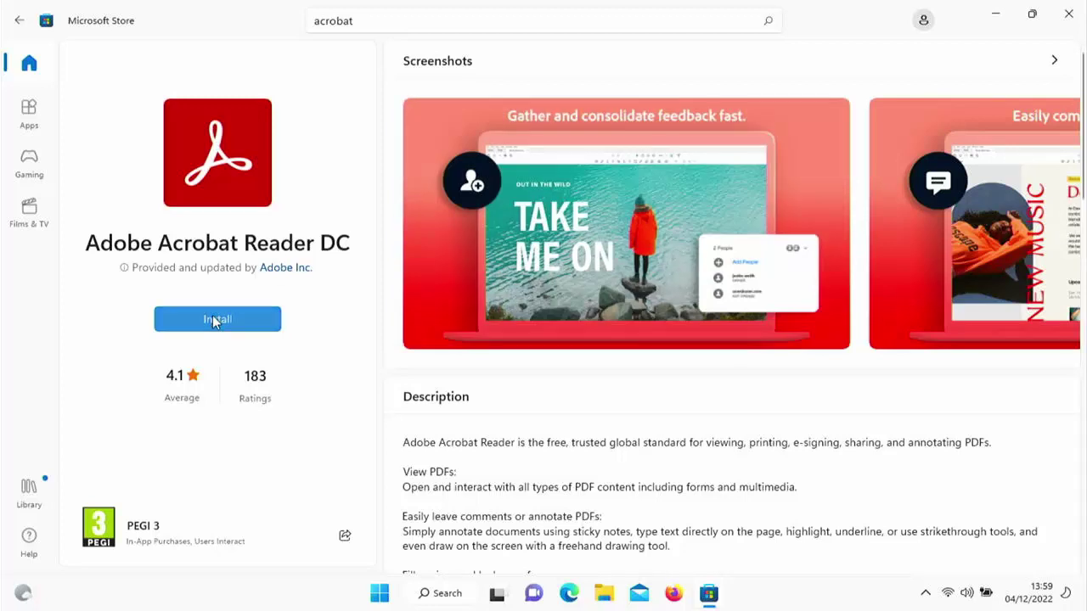
Install Adobe Acrobat Reader DC, allow it to make changes to the device, and close the store
click(212, 316)
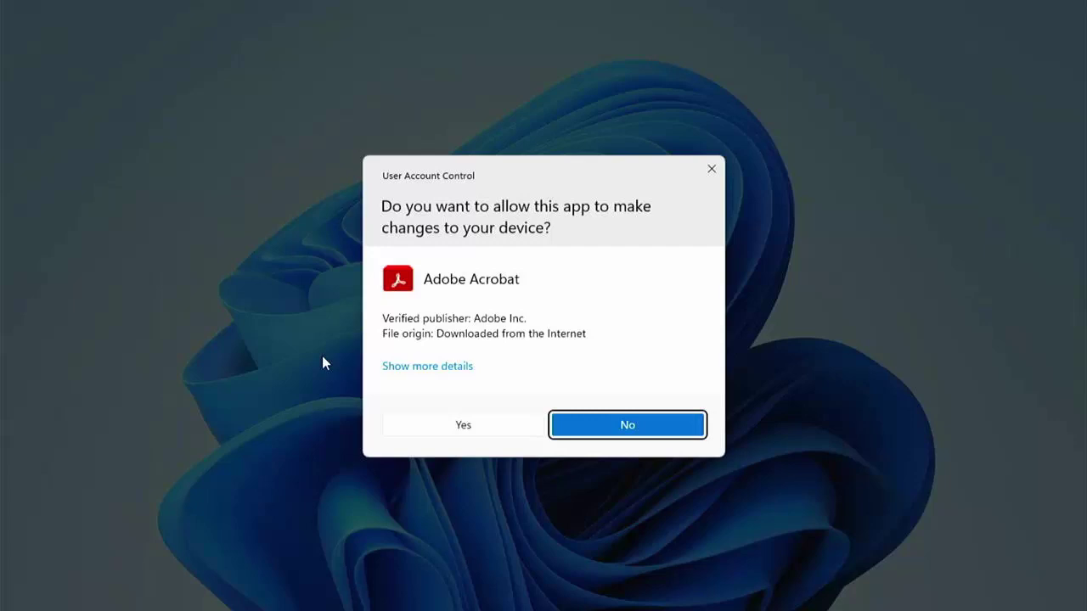
click(464, 424)
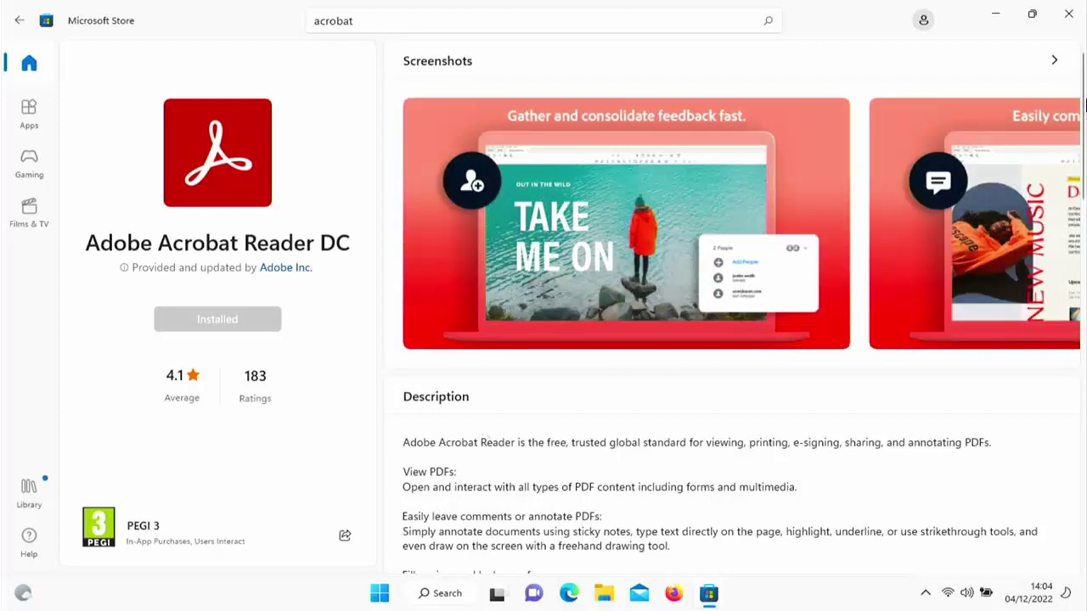
click(1071, 17)
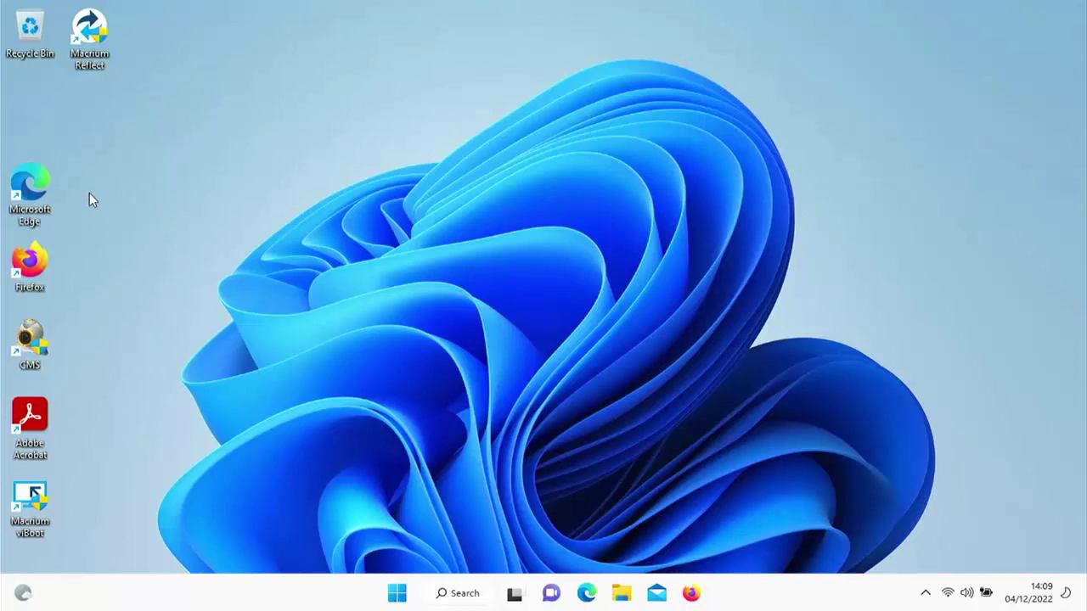
Open Microsoft Edge, search the web for "download chrome" and open Google's official Chrome download page
double_click(46, 192)
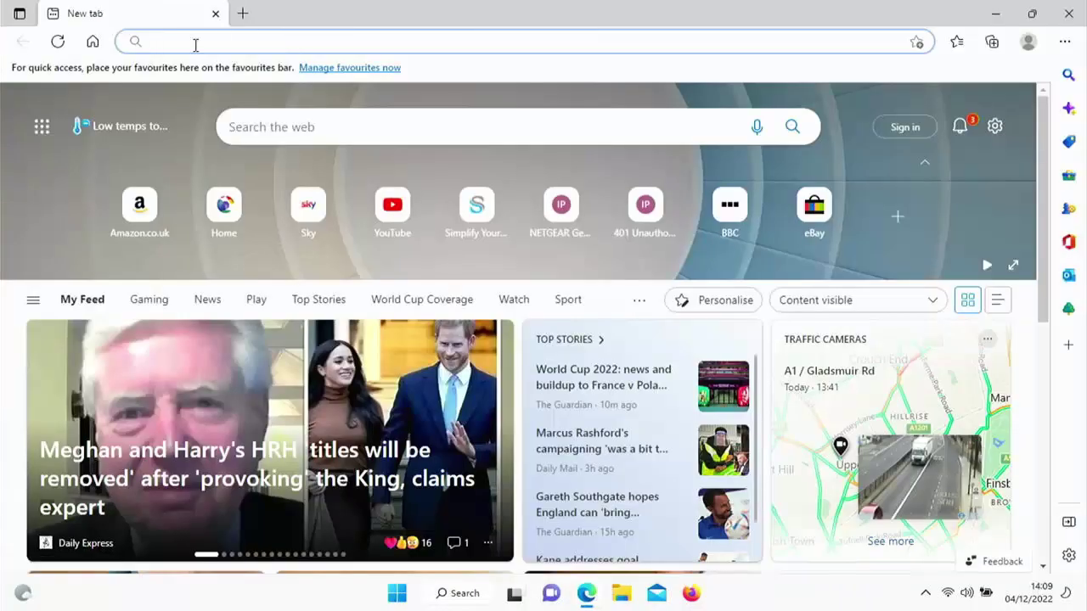
click(332, 138)
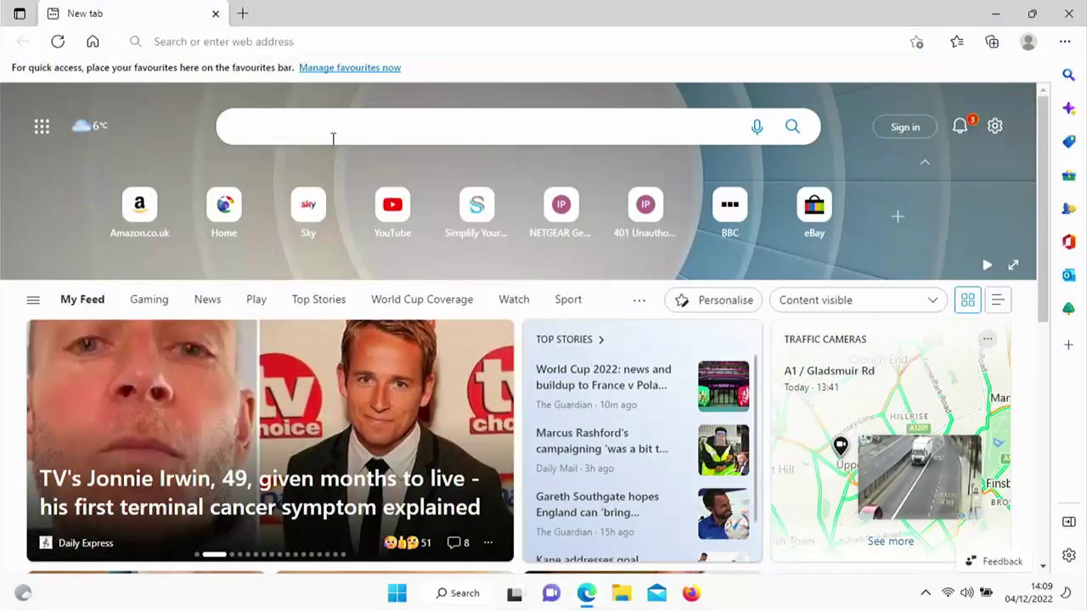
text(downl)
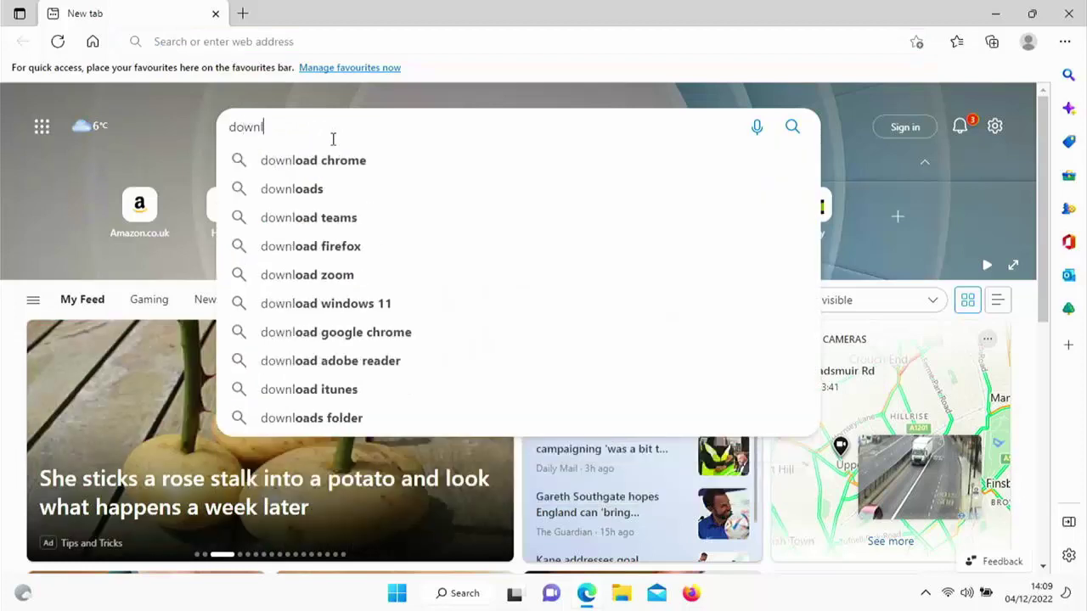
text(oad chrome)
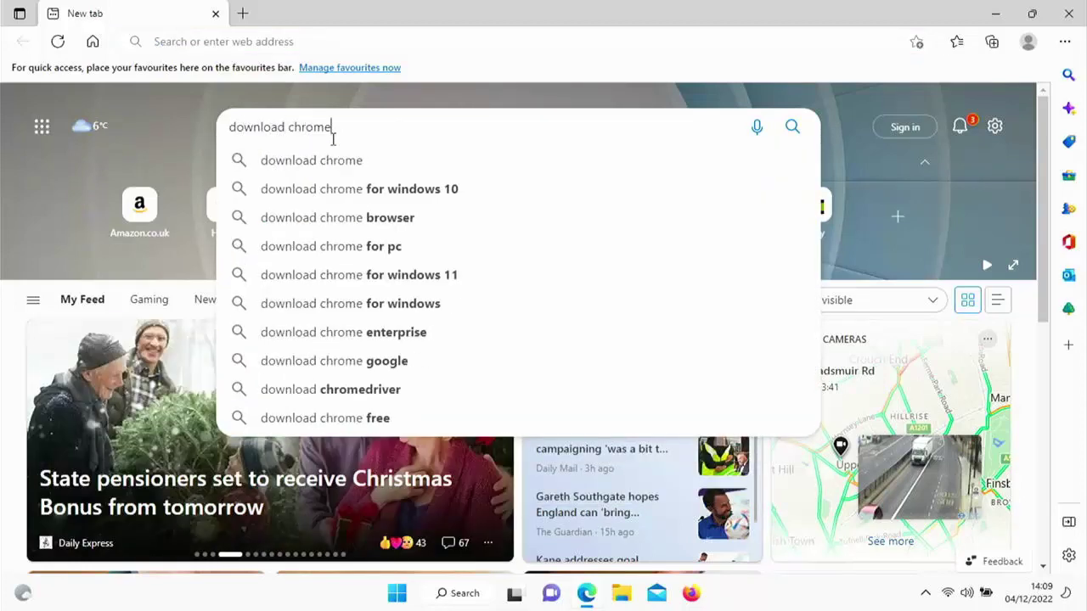
key(Return)
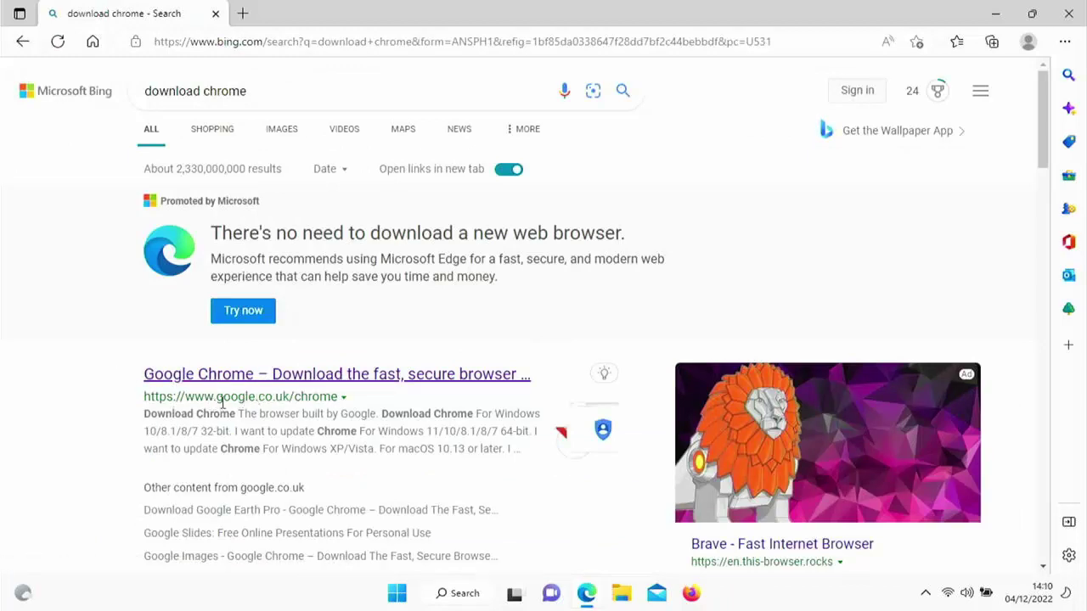
click(370, 374)
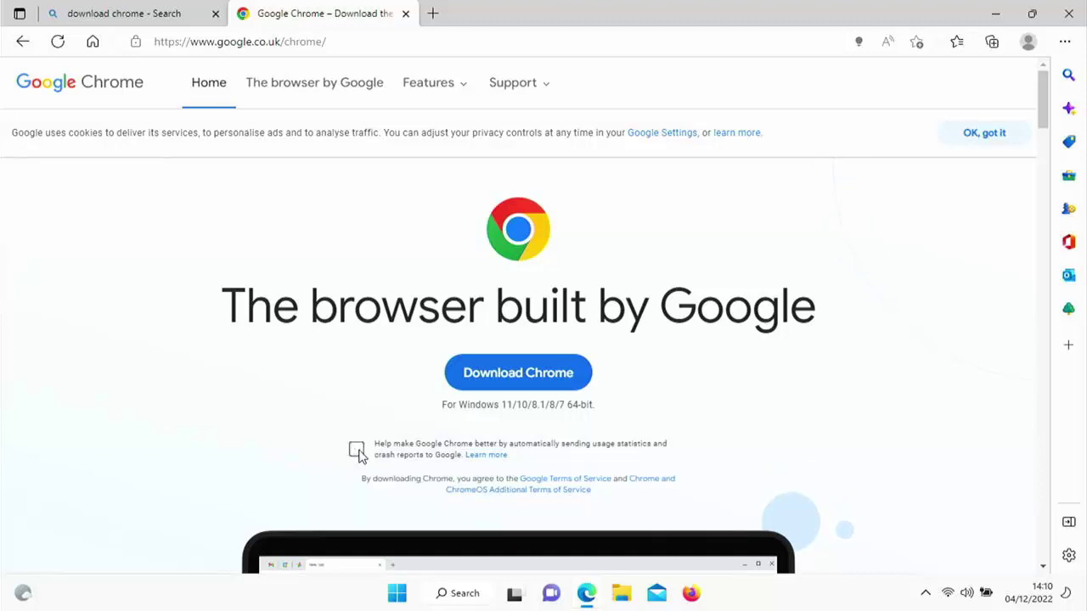
Download Chrome with usage statistics and crash reports turned off, and run ChromeSetup.exe, allowing it to make changes to the device
click(357, 451)
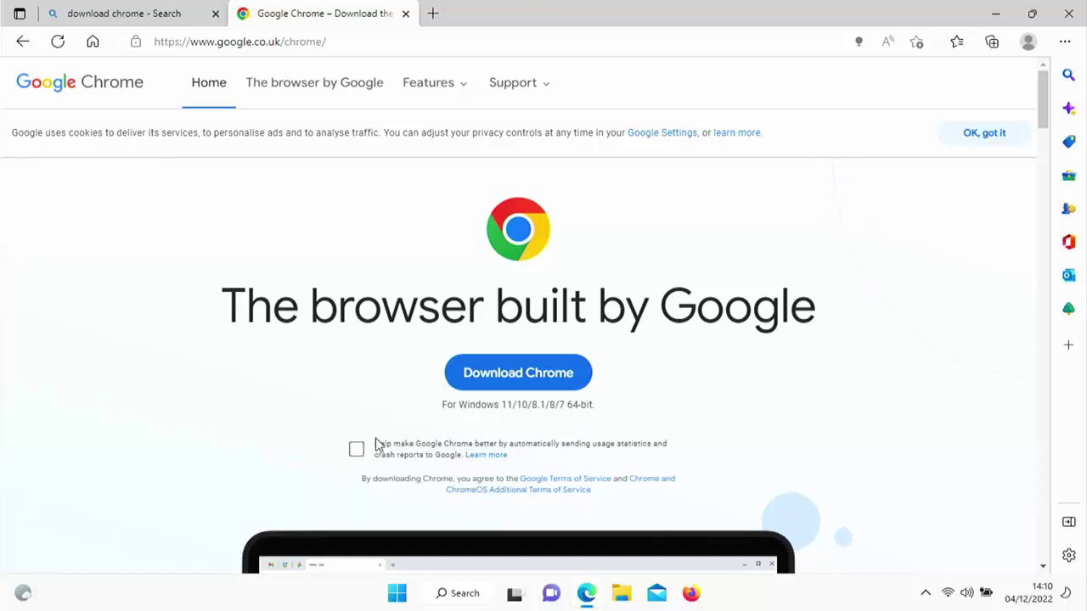
click(518, 373)
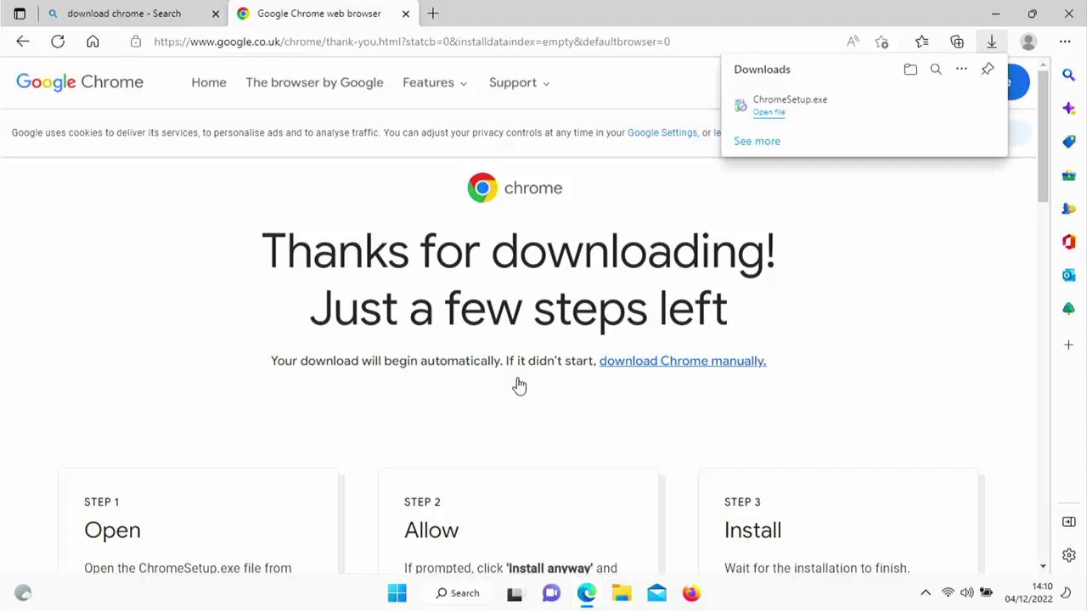
click(775, 116)
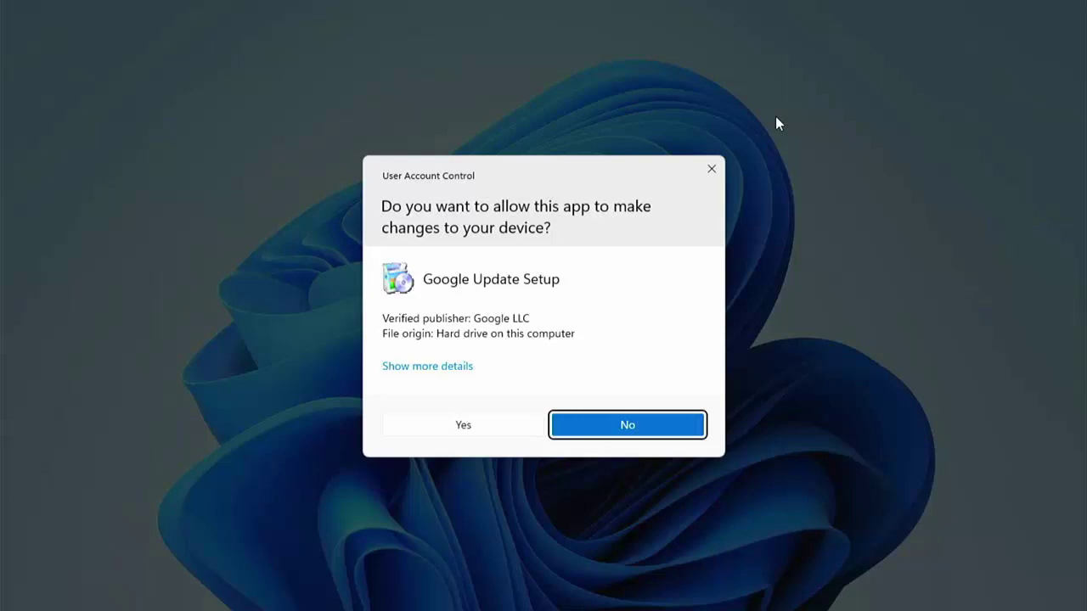
click(461, 429)
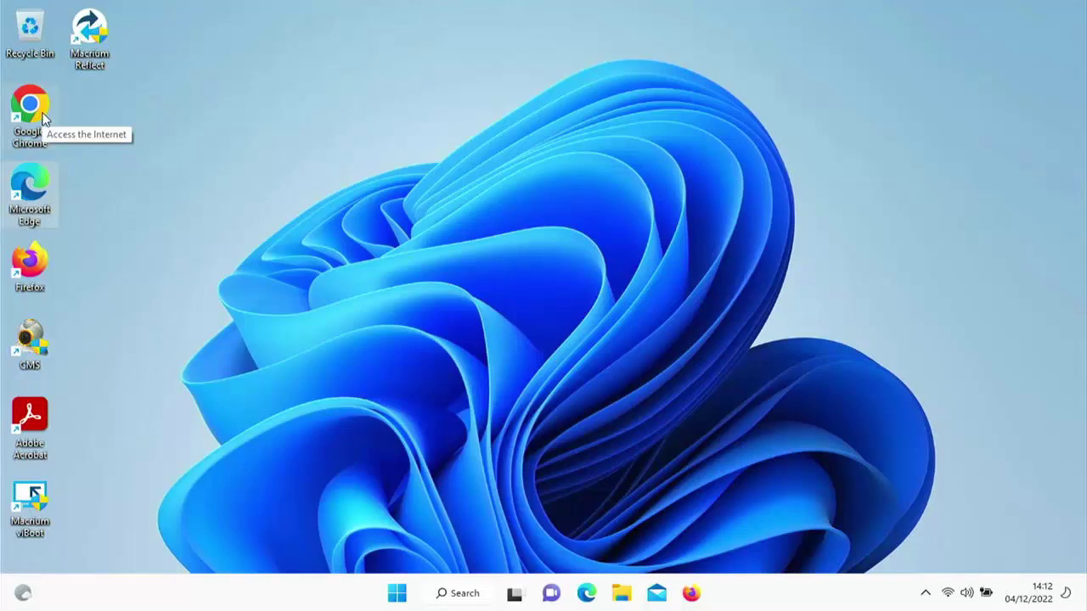
Open Microsoft Edge, search the web for libreoffice and open the official LibreOffice home page
double_click(29, 186)
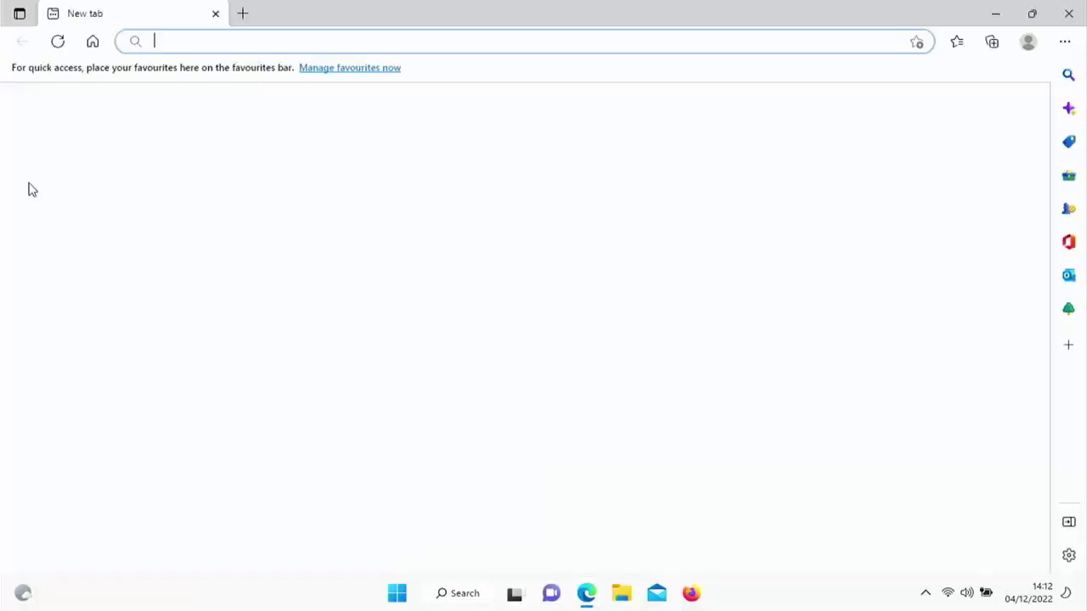
text(libre)
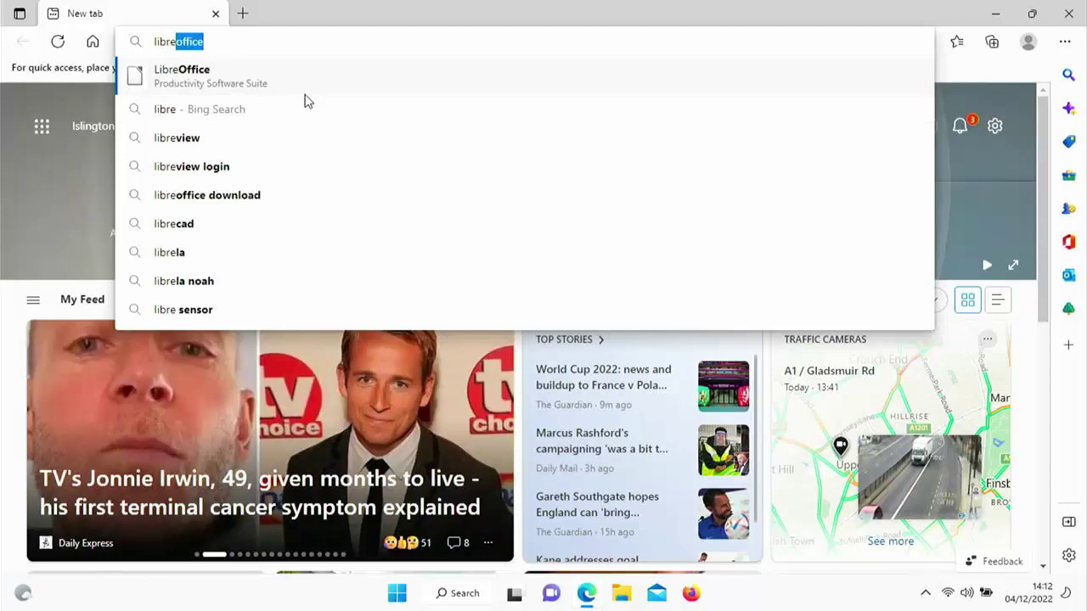
key(Return)
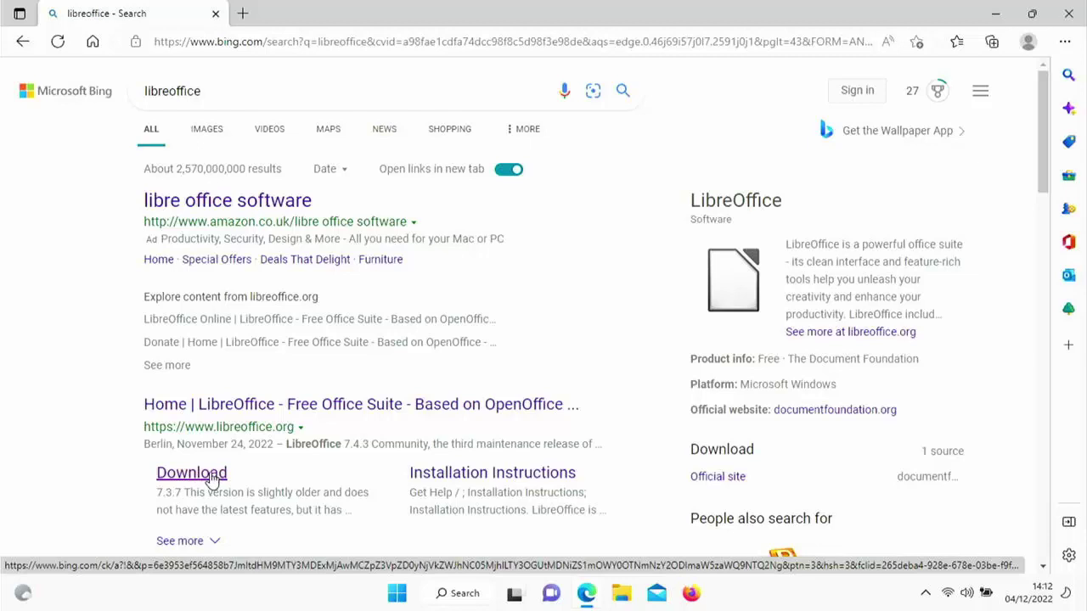
click(289, 405)
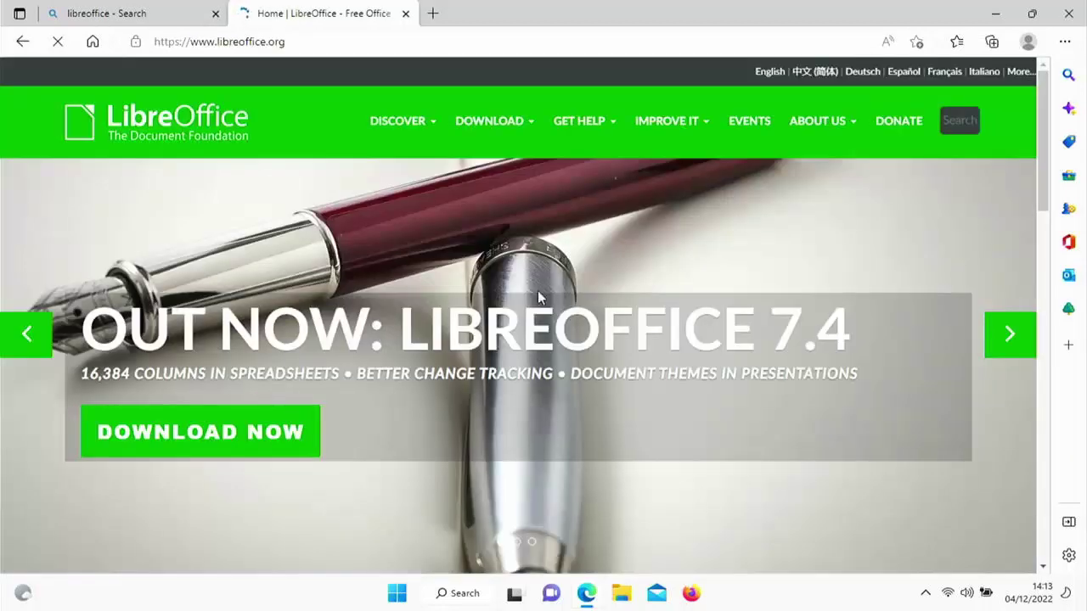
Download the LibreOffice 7.4.3 installer for Windows (64-bit) from the site's download page
mouse_move(471, 123)
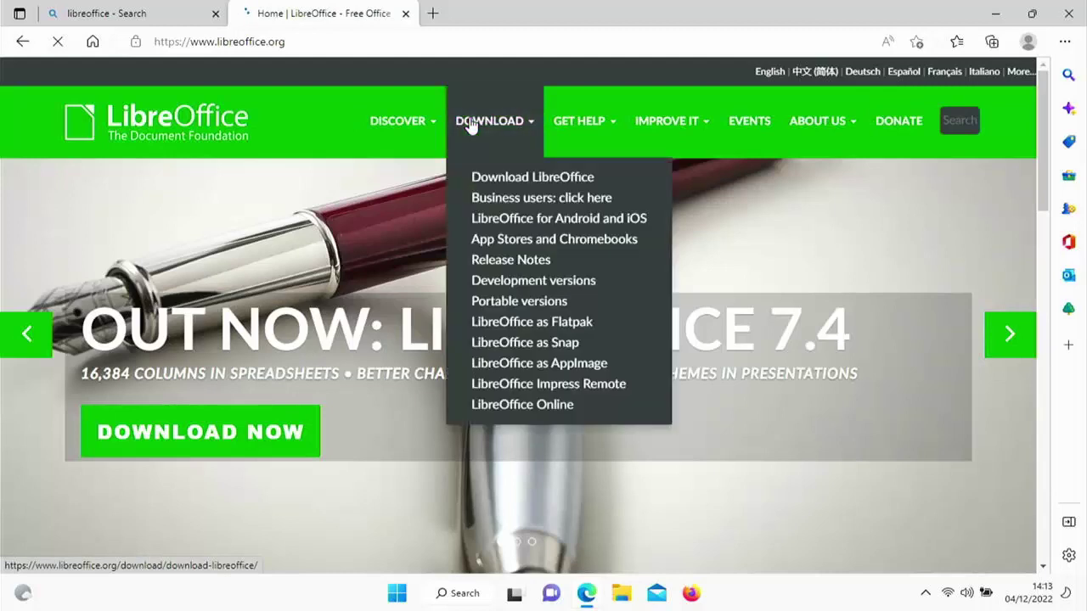
click(504, 175)
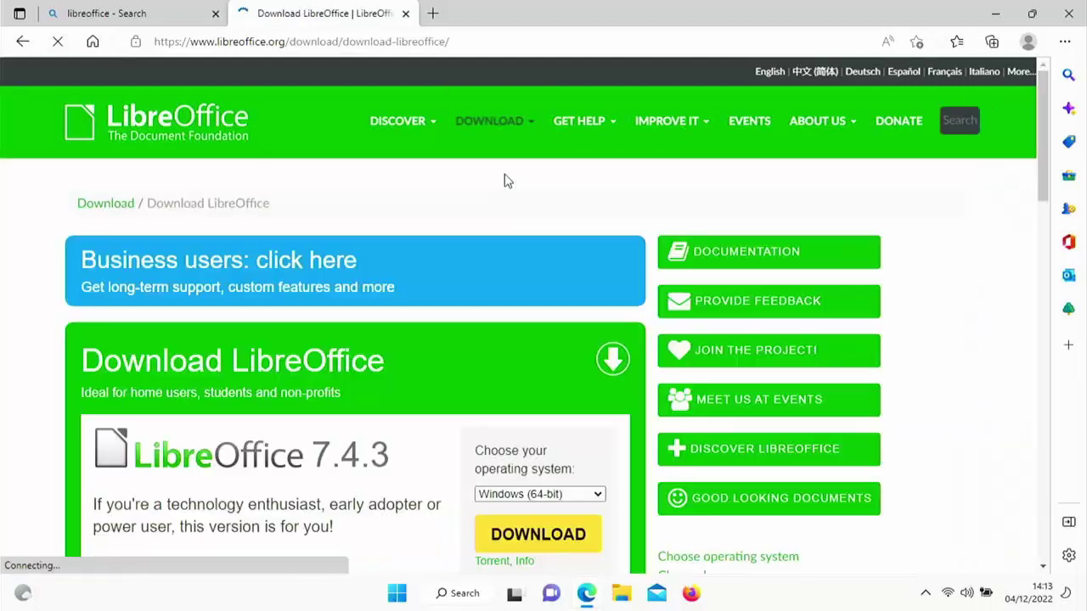
click(543, 535)
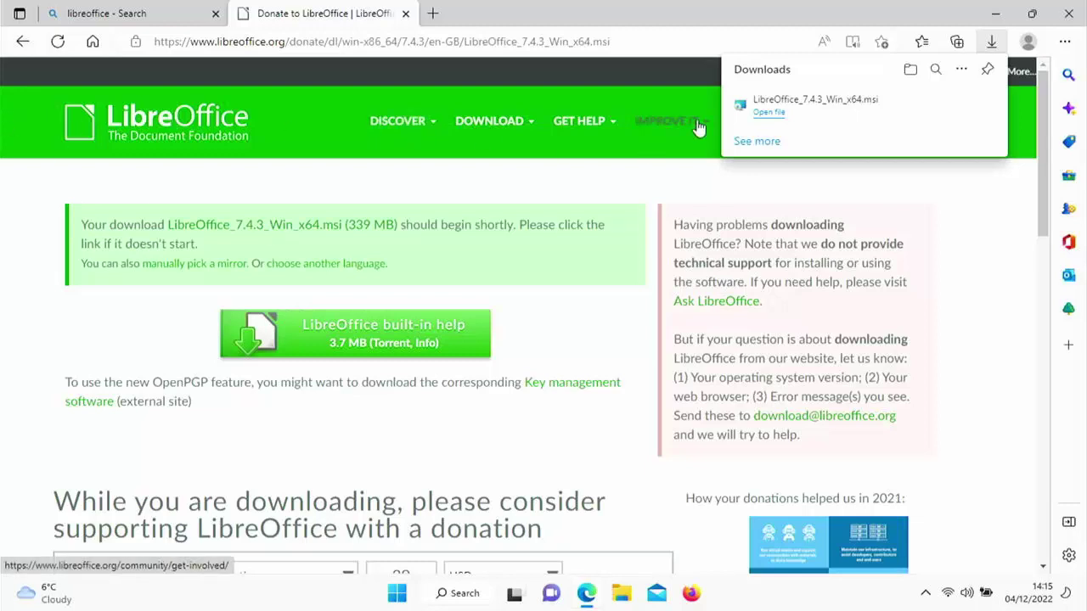
Install LibreOffice from the downloaded LibreOffice_7.4.3_Win_x64.msi with the Typical setup and a desktop shortcut, allowing device changes, and close the browser
click(774, 118)
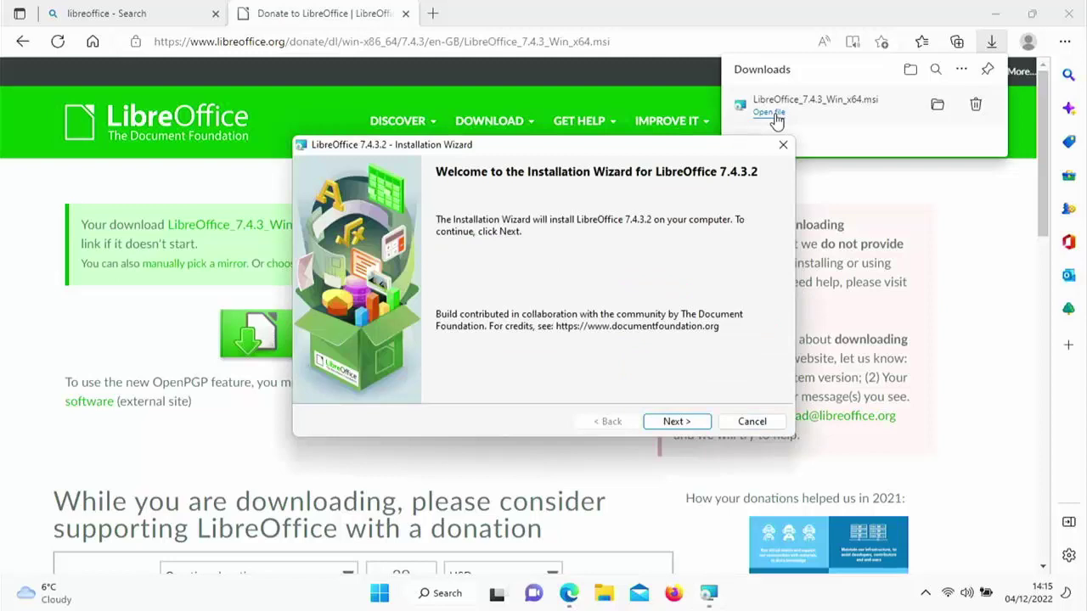
click(676, 421)
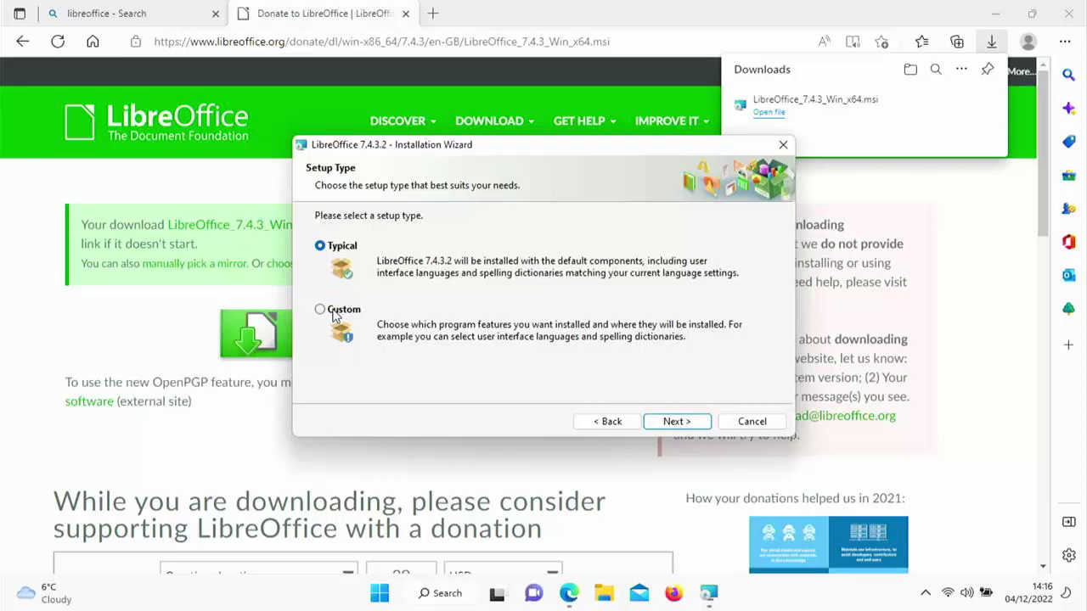
click(669, 421)
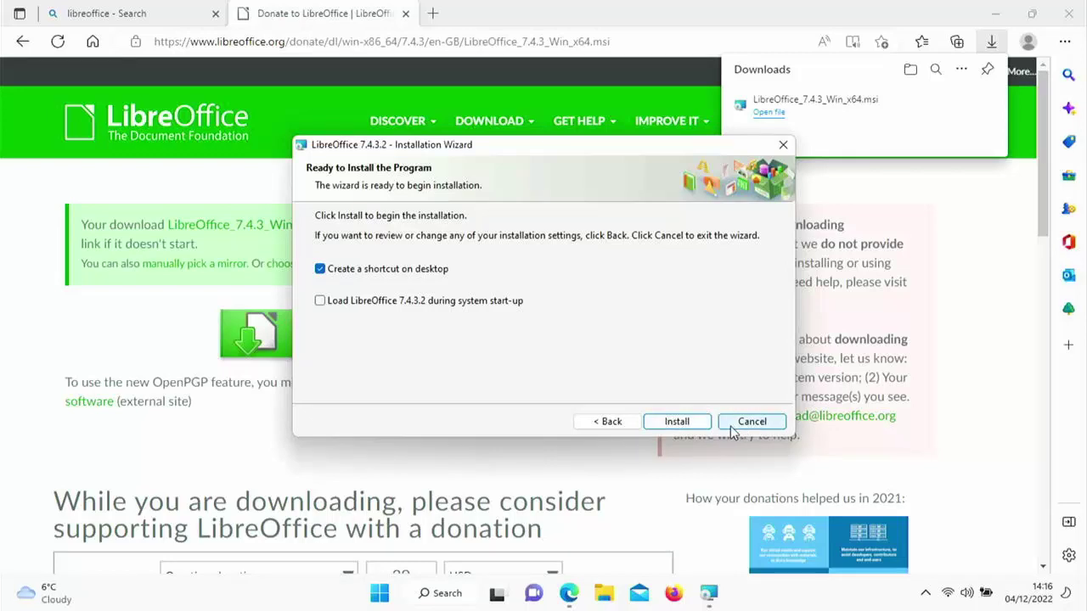
click(699, 430)
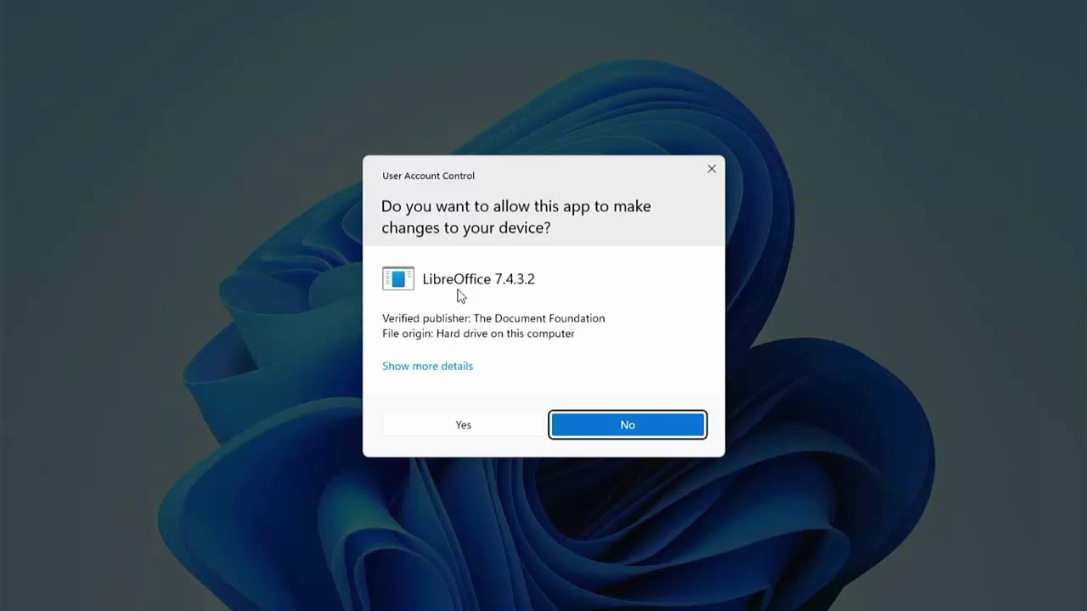
click(465, 425)
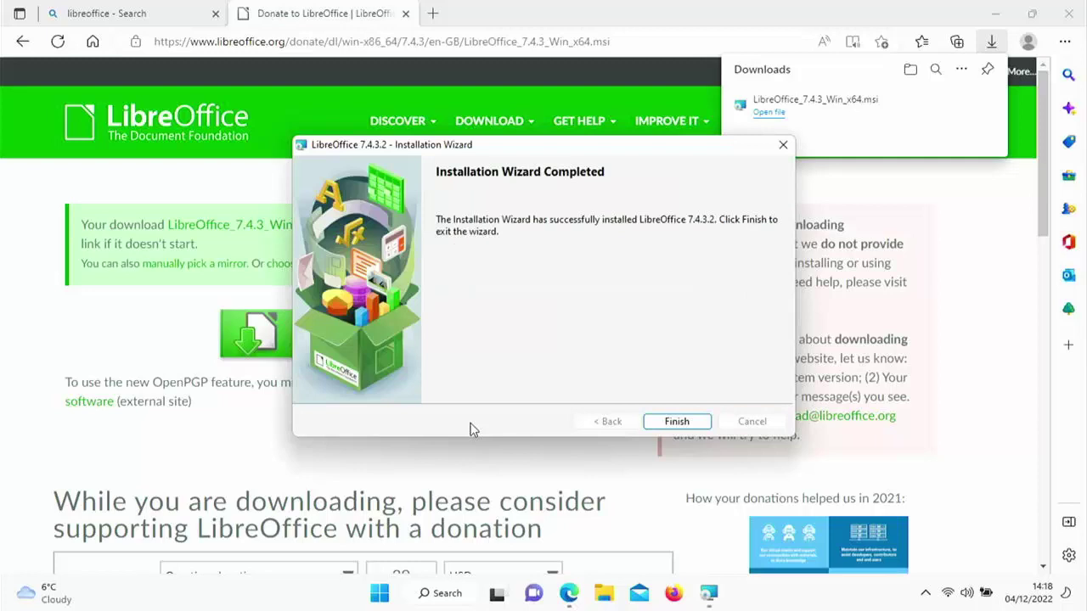
click(679, 425)
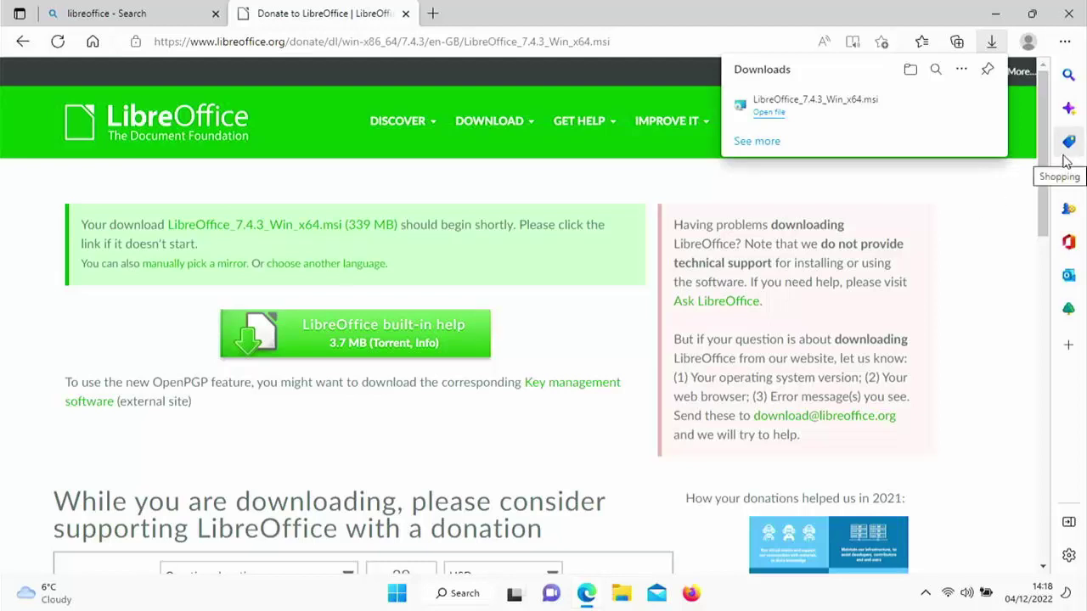
click(1079, 24)
click(1080, 24)
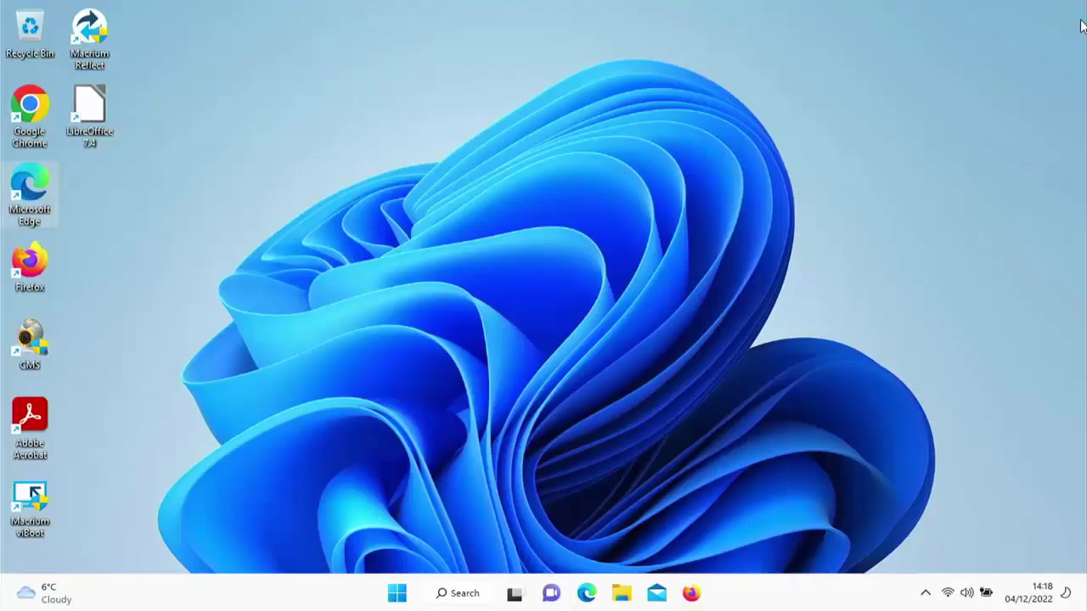
Search the installed apps for "libre" to look over the LibreOffice programs
click(398, 594)
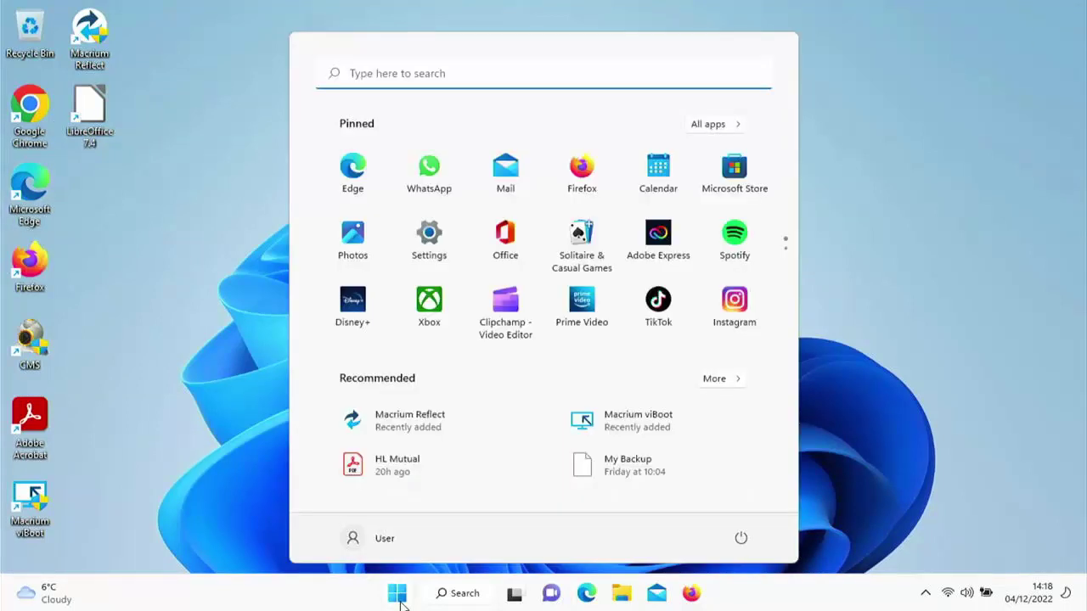
text(libre)
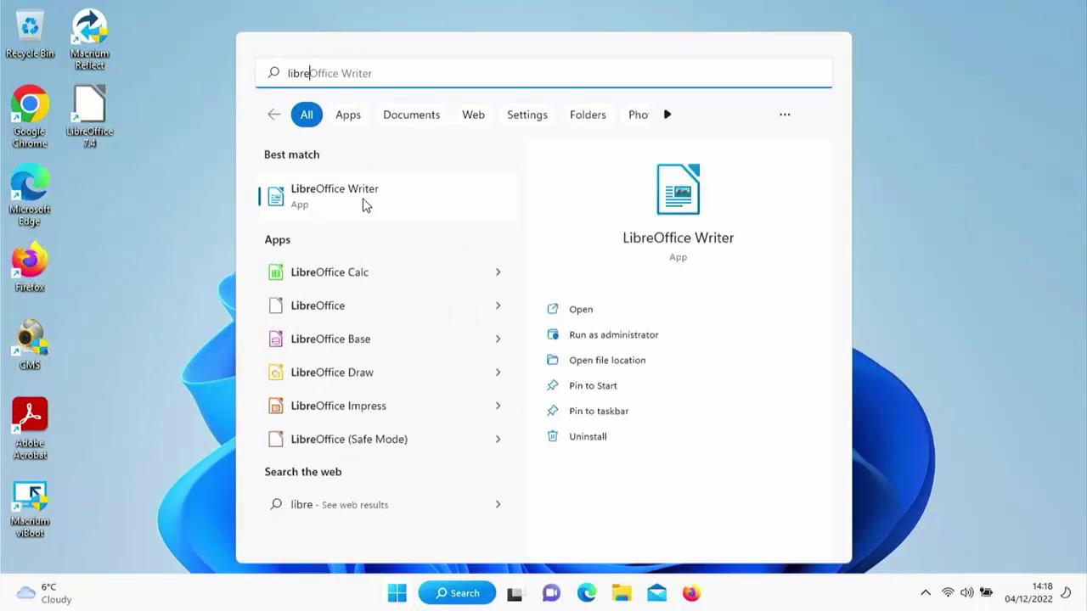
click(333, 313)
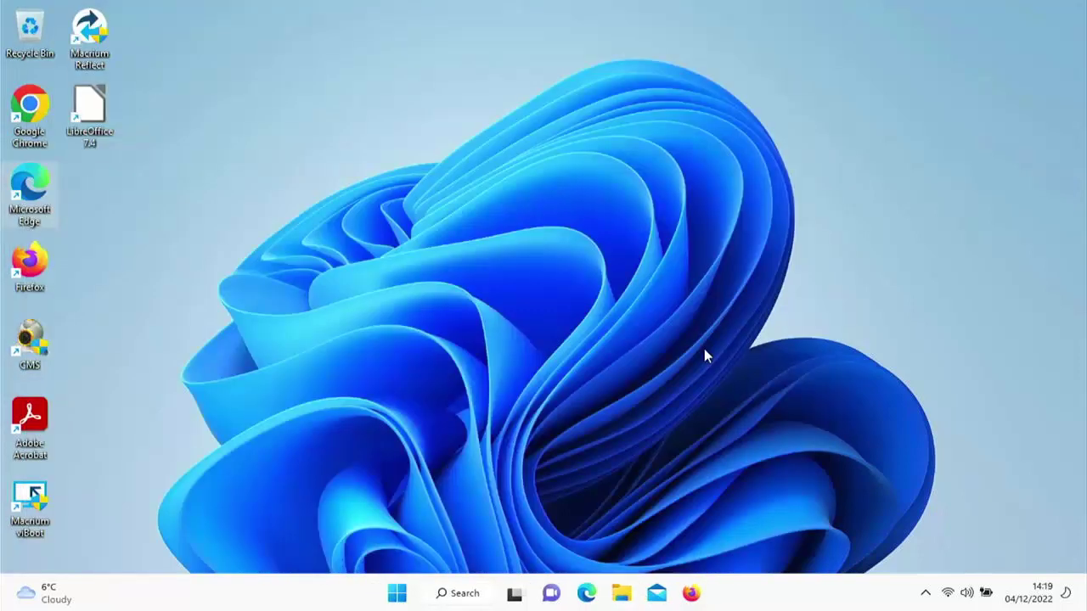
Delete the LibreOffice_7.4.3_Win_x64 and ChromeSetup installers from the Downloads folder in File Explorer, and close the window
click(622, 596)
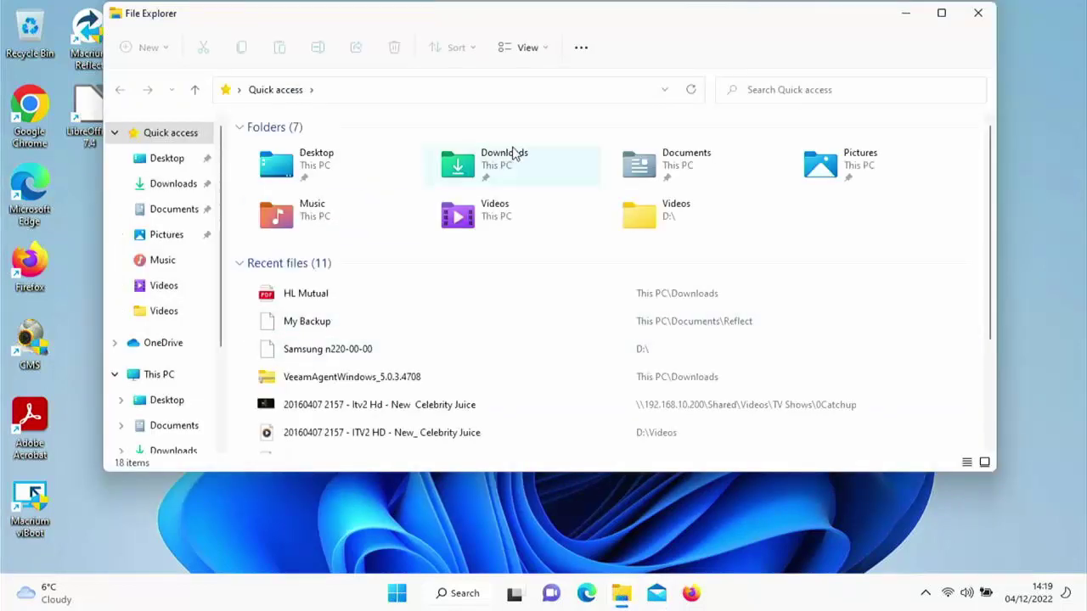
click(168, 192)
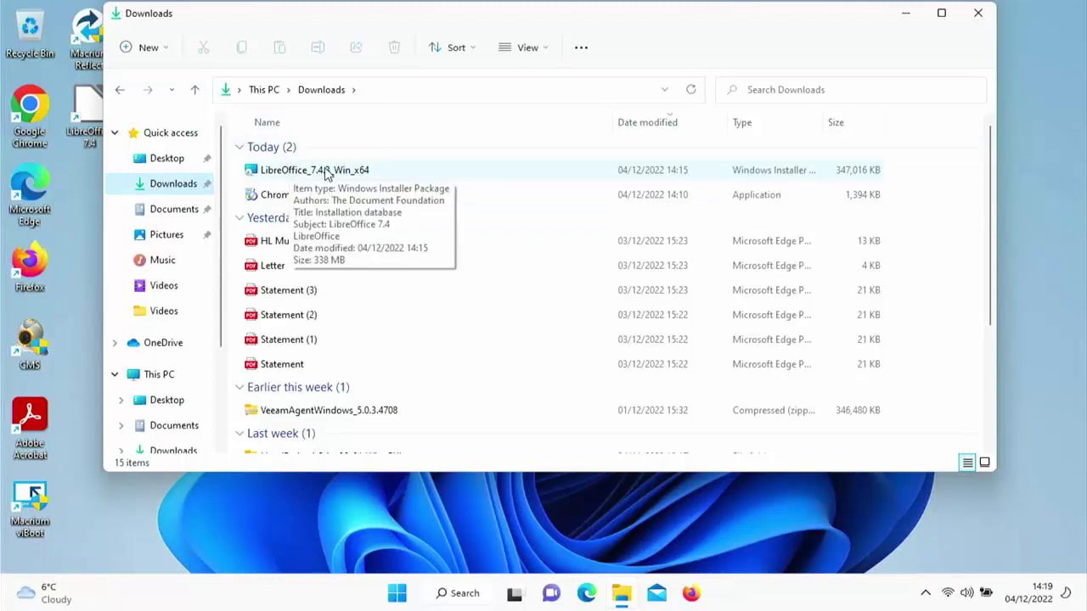
click(327, 173)
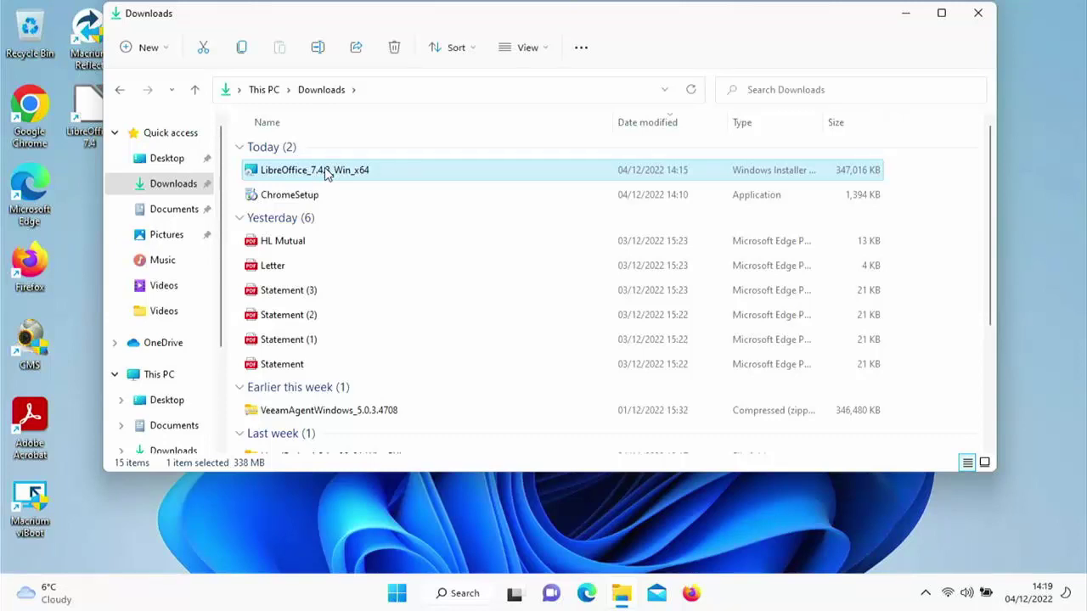
key(Delete)
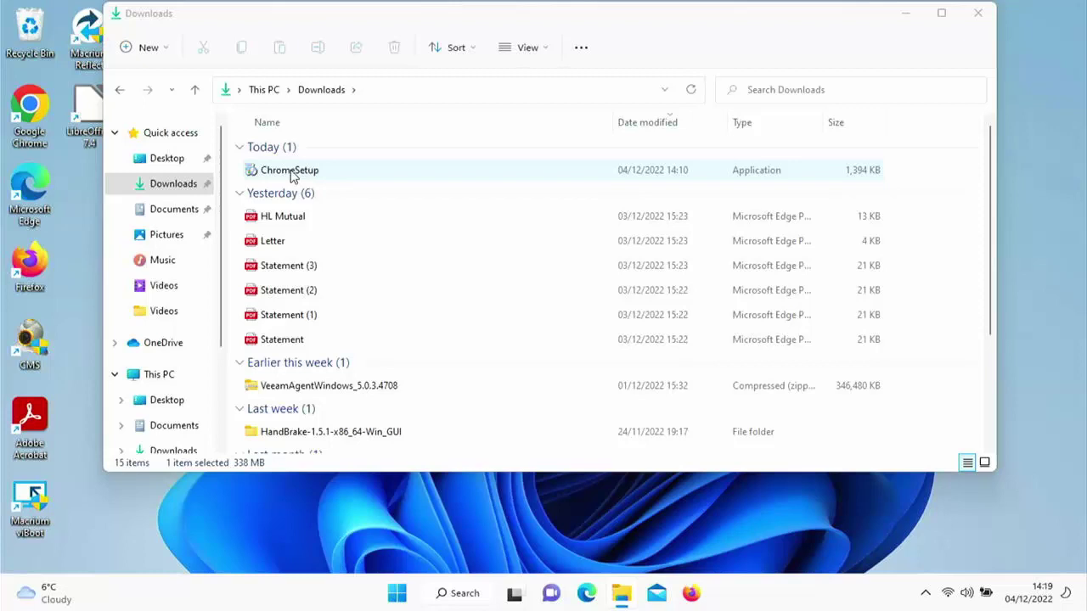
click(290, 174)
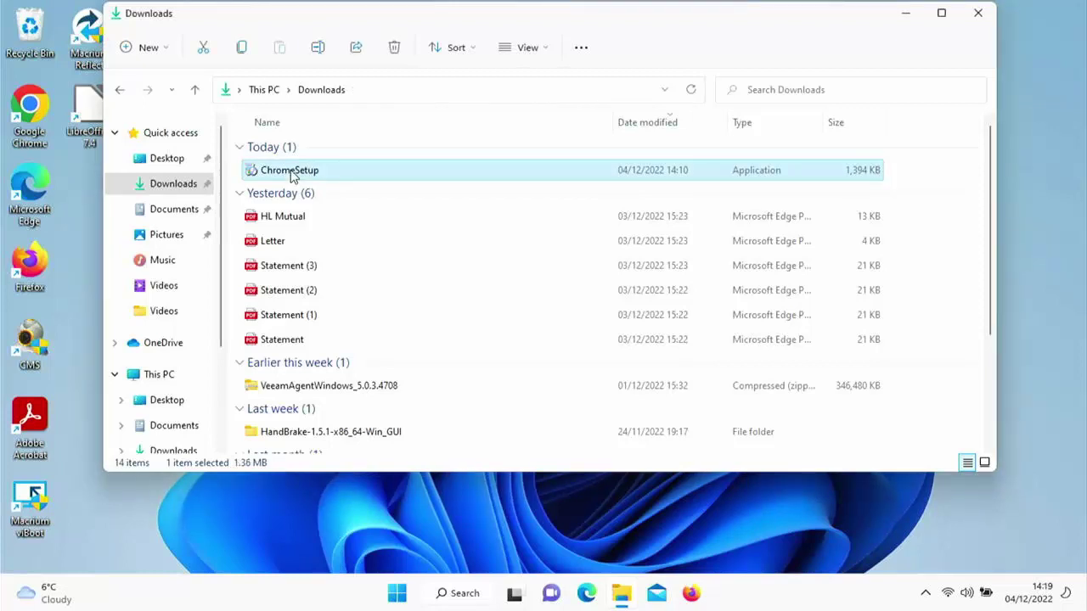
key(Delete)
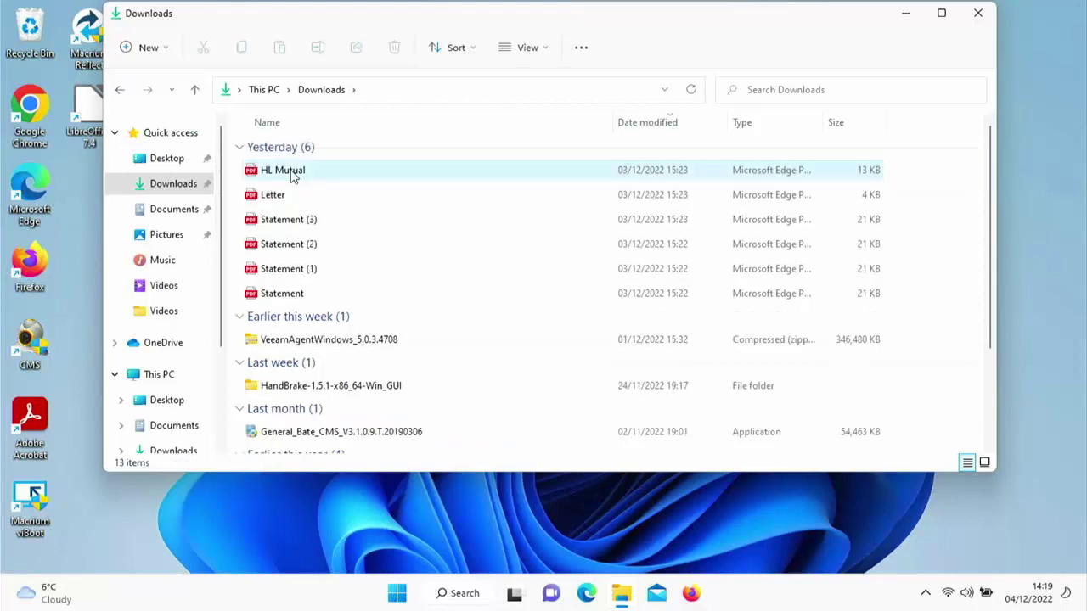
click(978, 13)
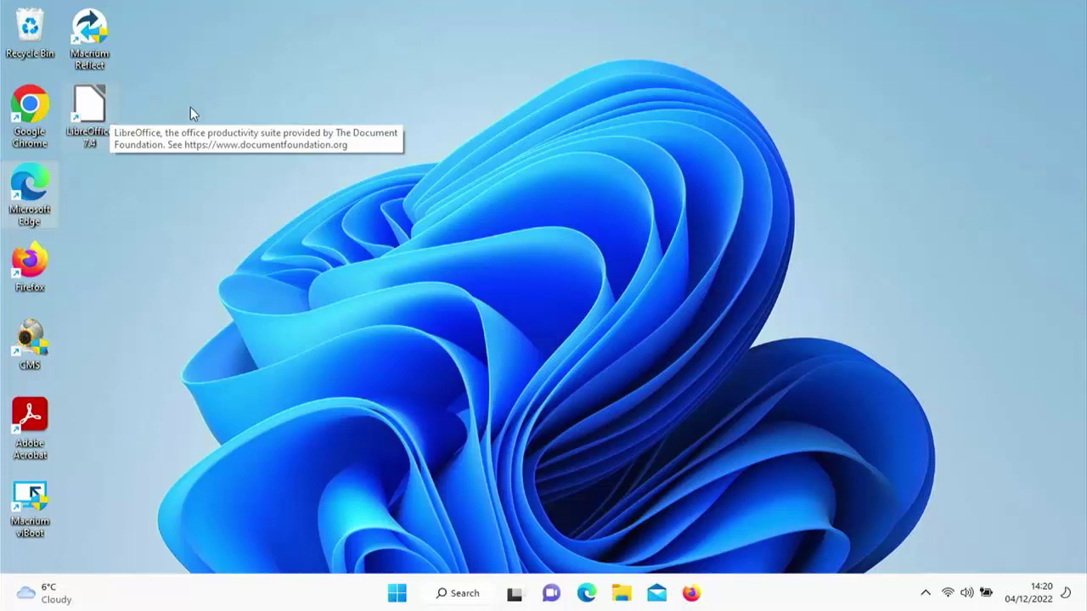
Test the Google Chrome and LibreOffice 7.4 desktop shortcuts by launching each app and closing it again
double_click(28, 120)
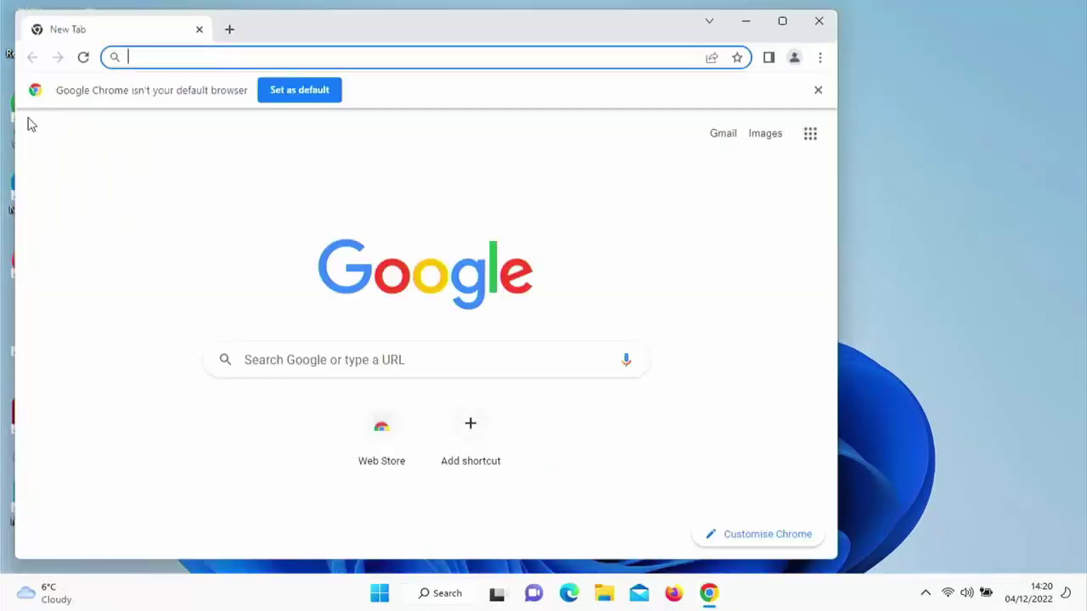
click(819, 22)
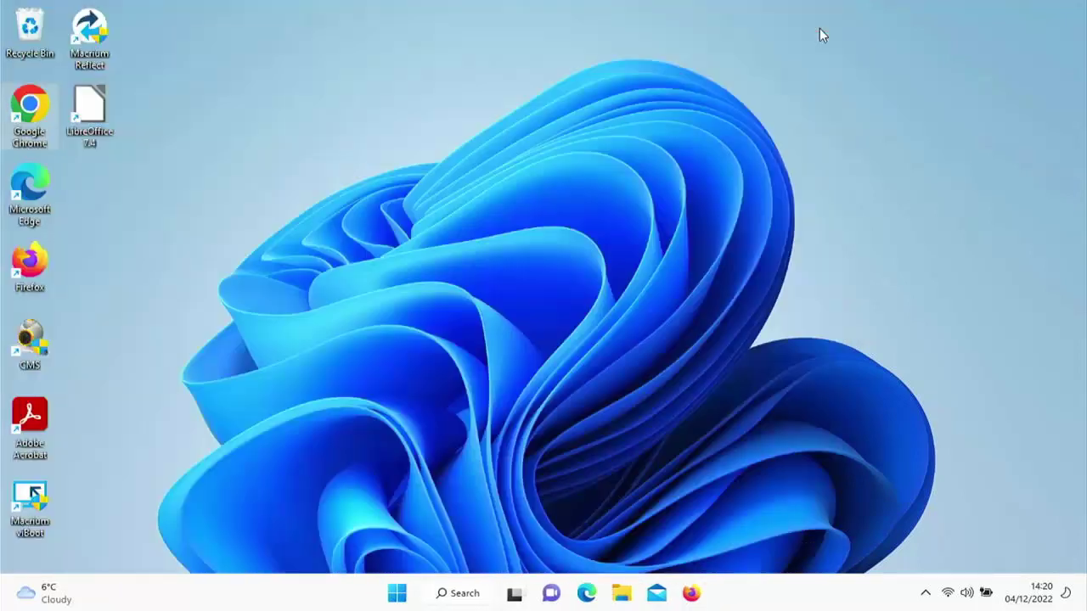
double_click(99, 115)
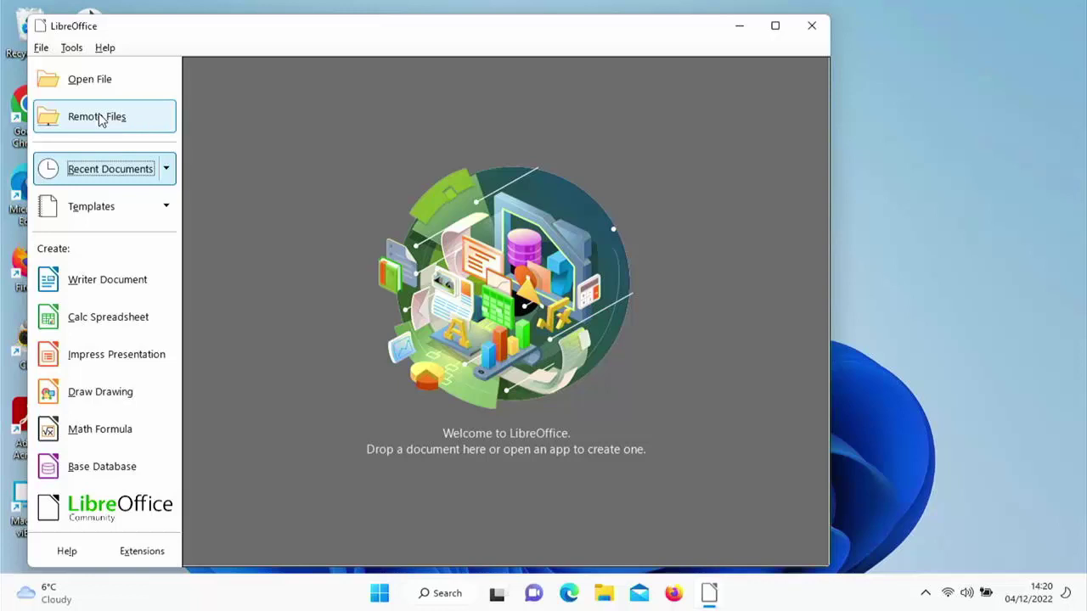
click(803, 33)
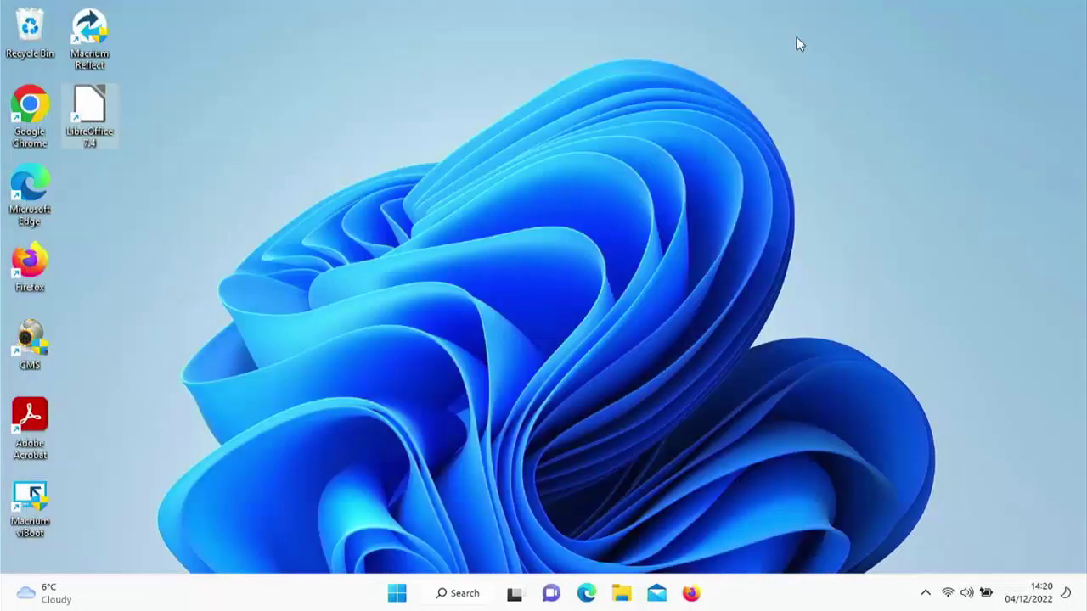